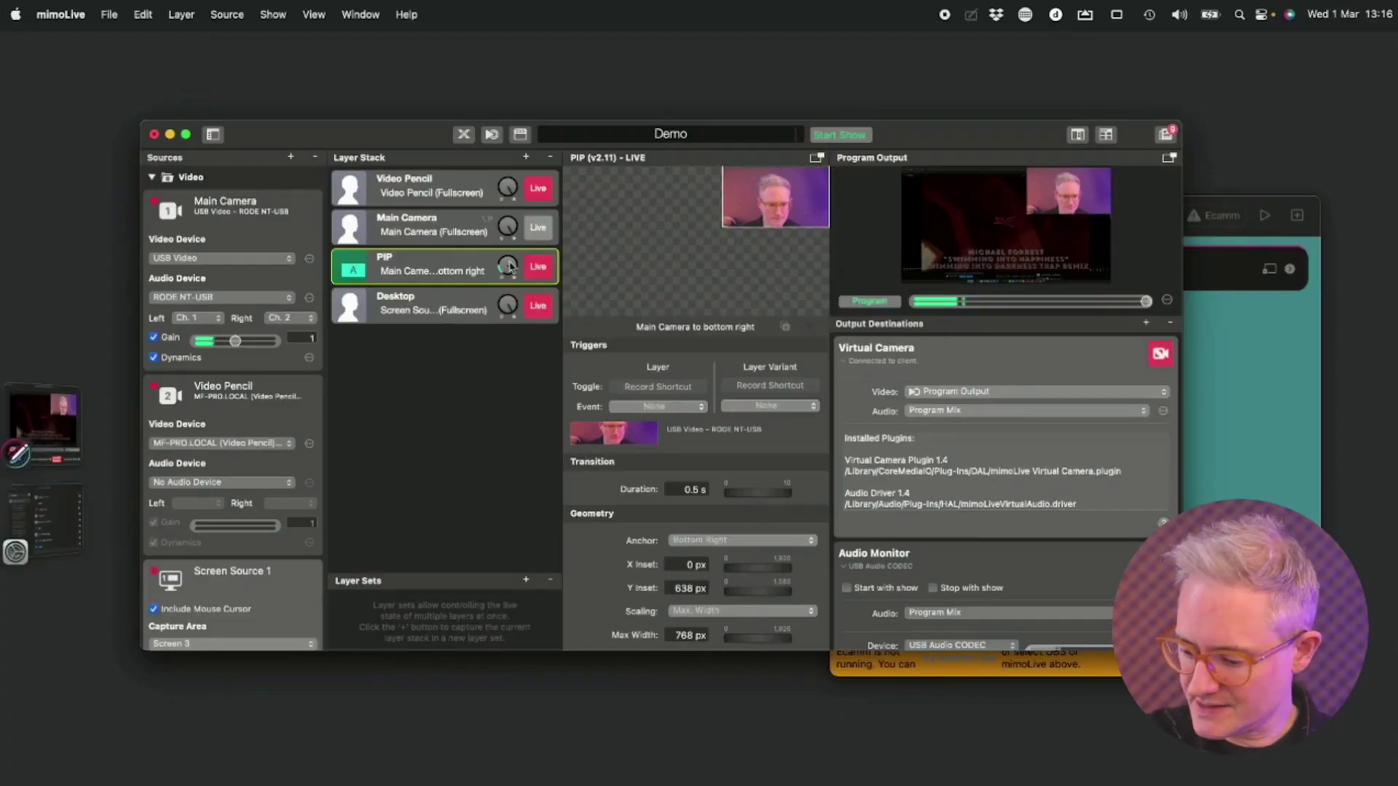
Make Main Camera the only live layer, turning off PIP and Desktop
left_click(537, 267)
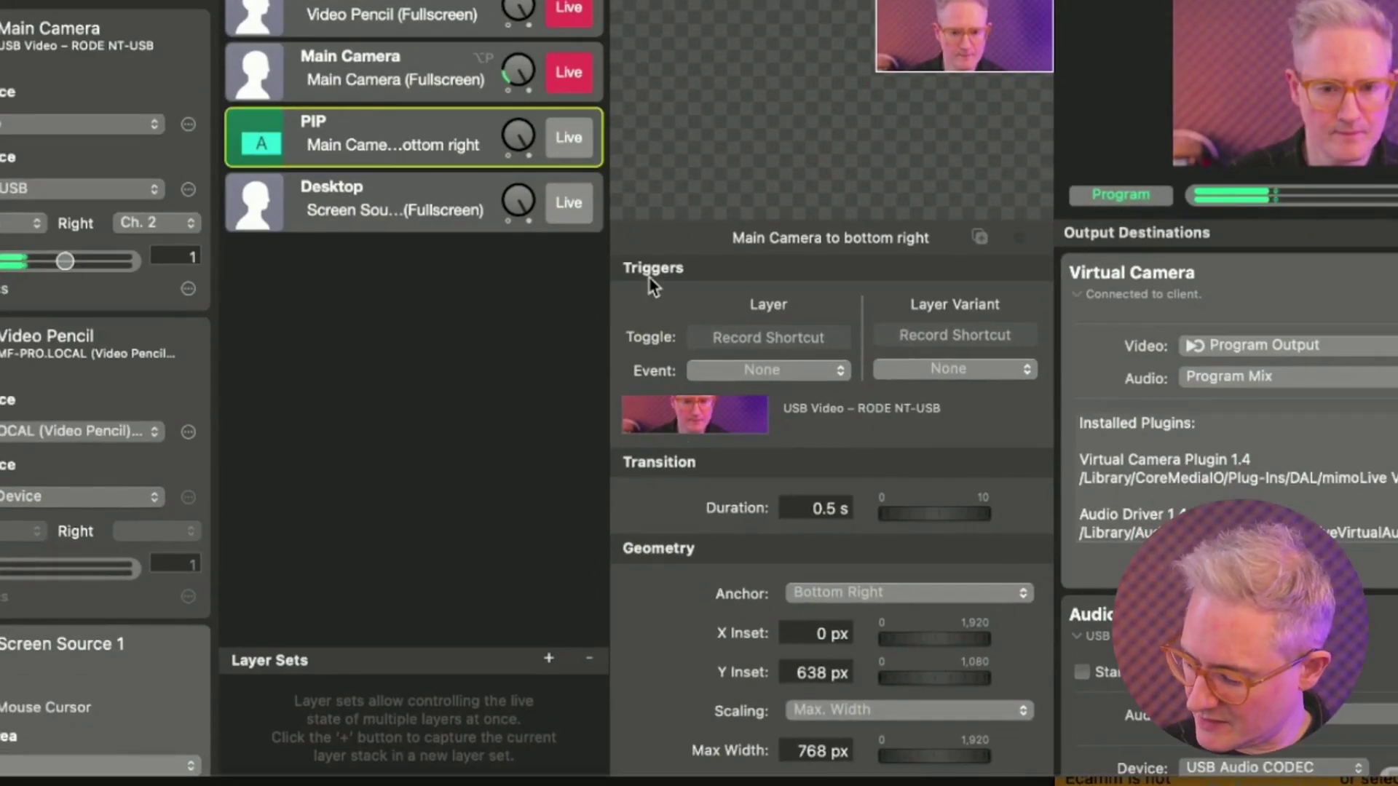
Save a layer set named 'Main Camera', then put PIP and Desktop on air
left_click(387, 84)
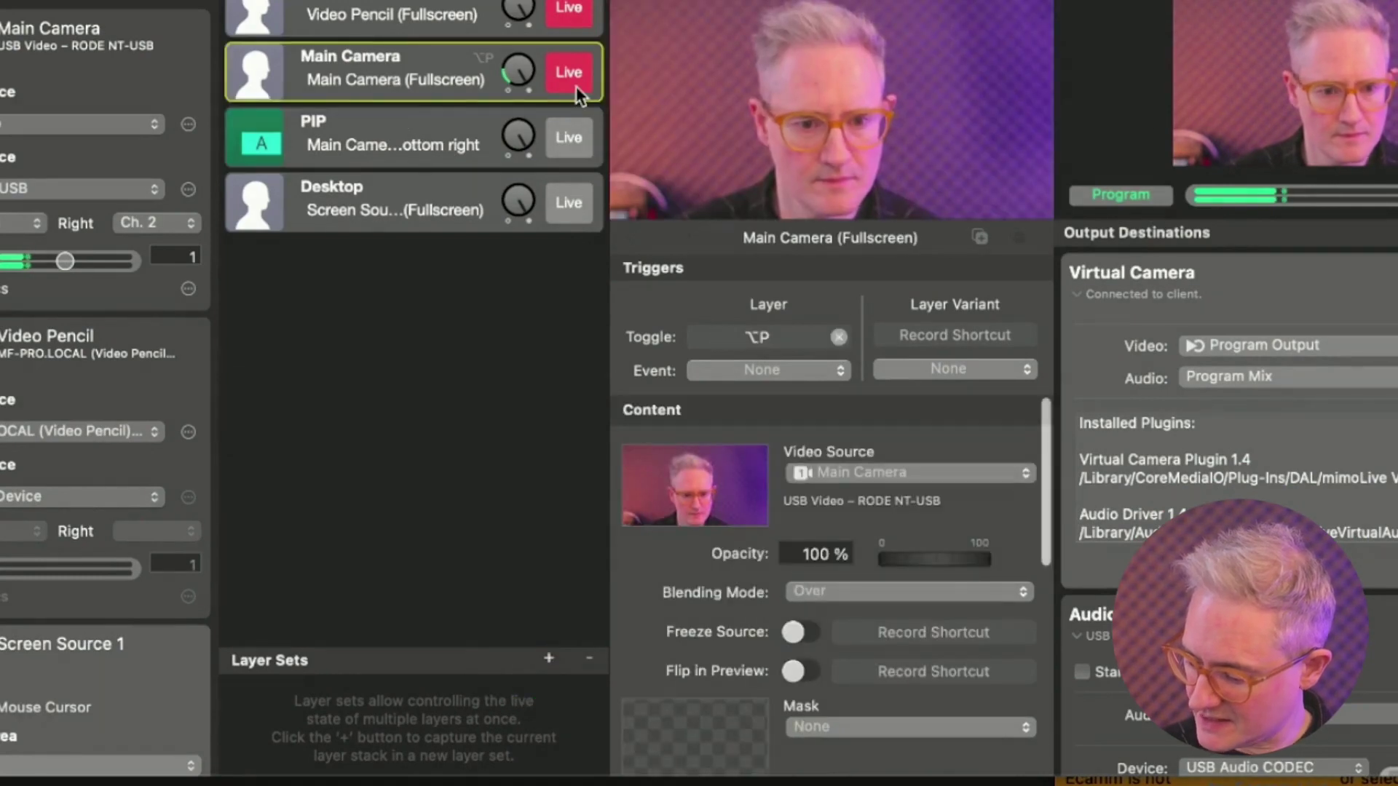
left_click(549, 661)
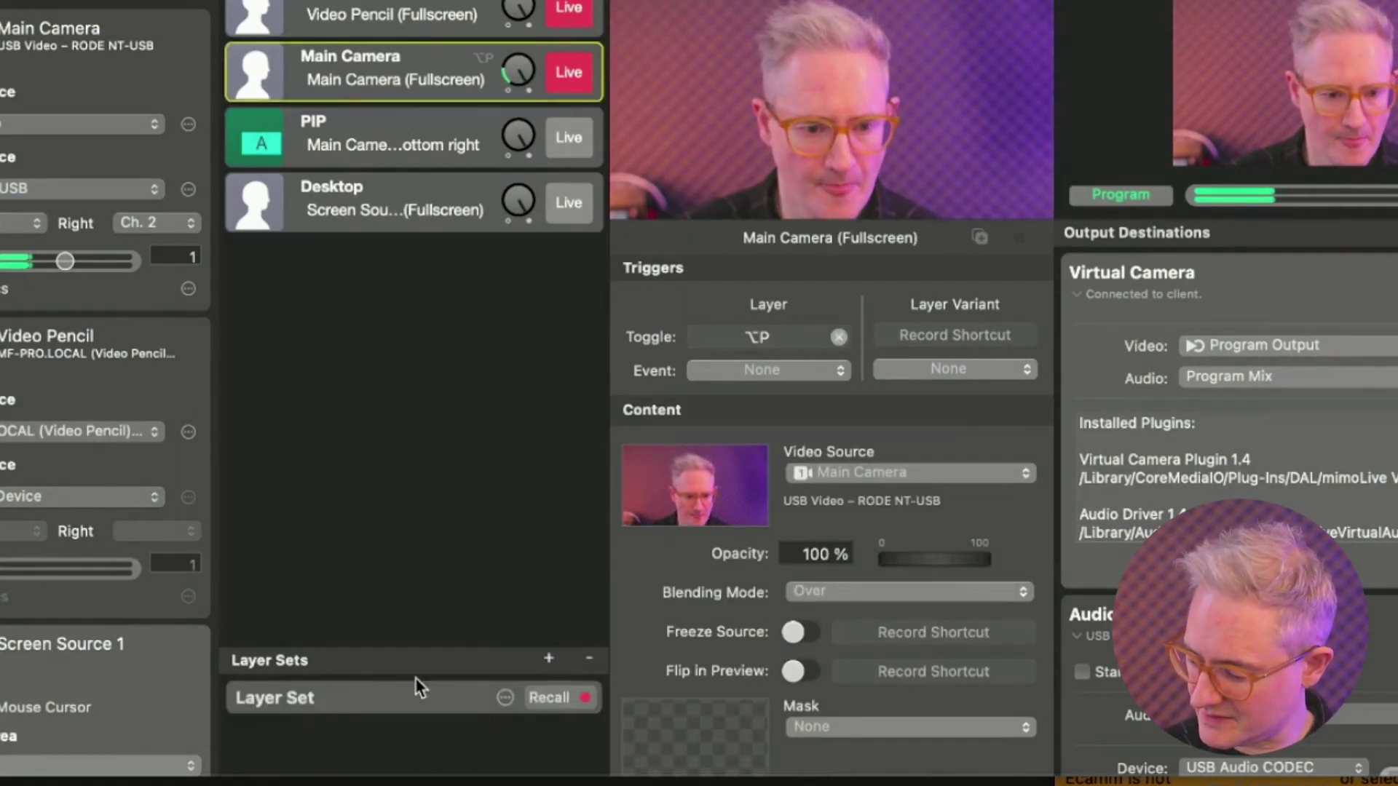
double_click(303, 700)
type("M")
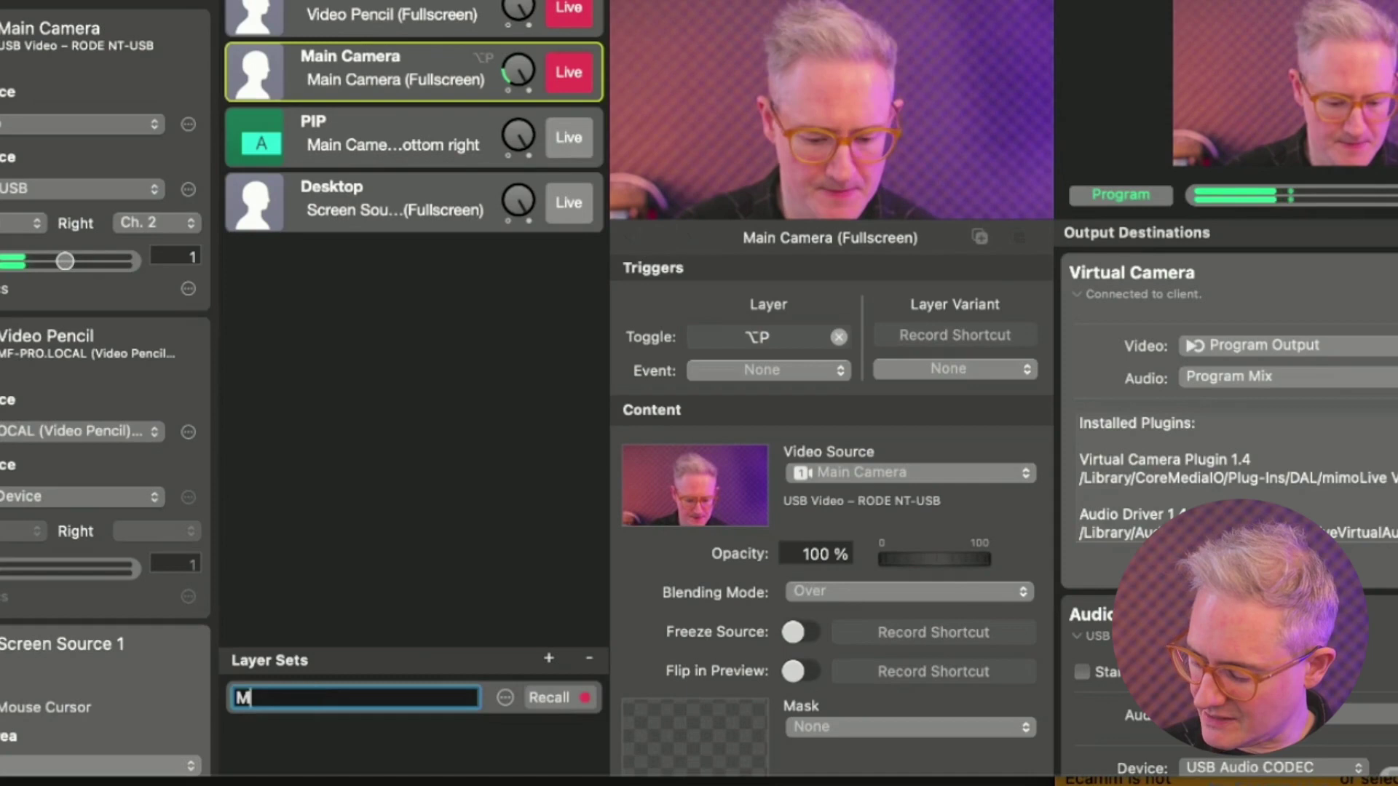
type("ain Camera")
key("Return")
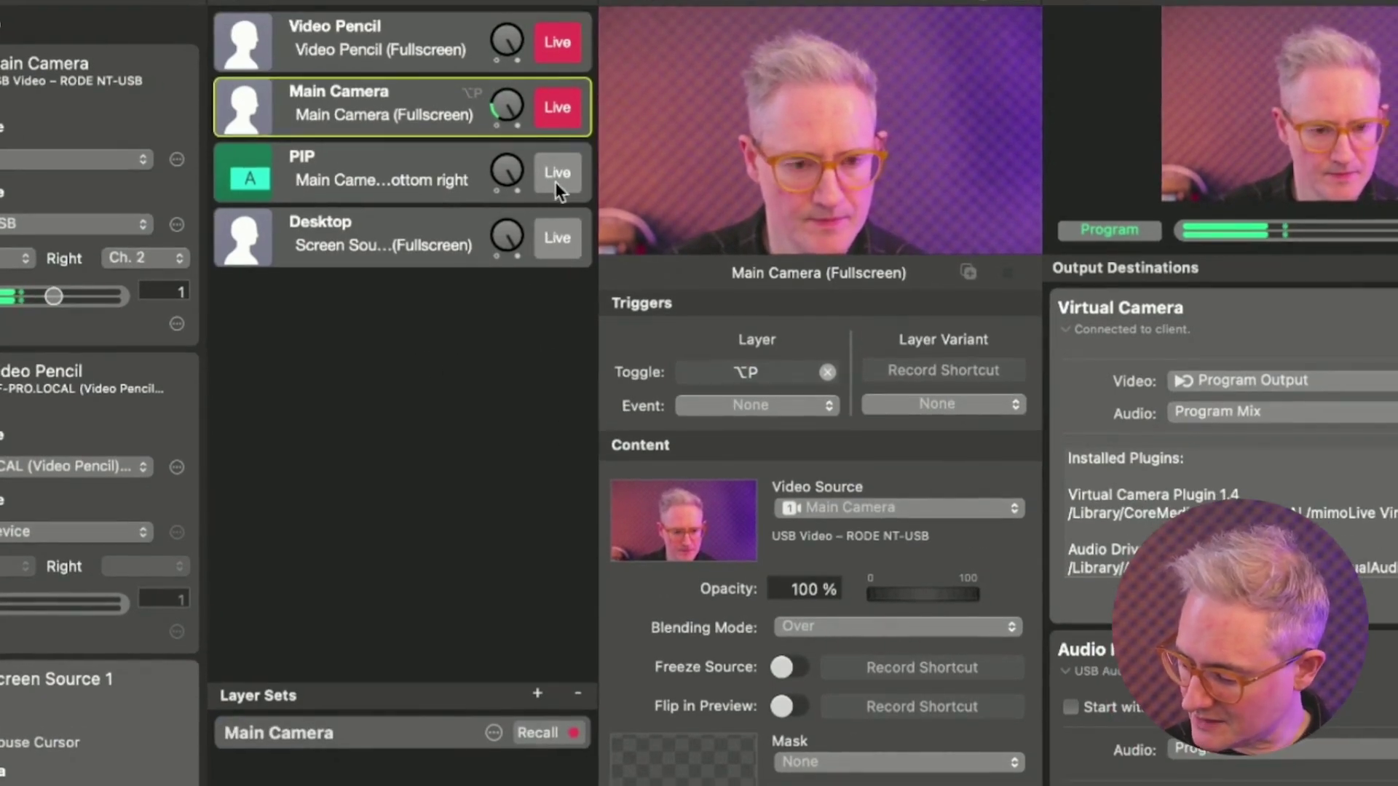
left_click(569, 137)
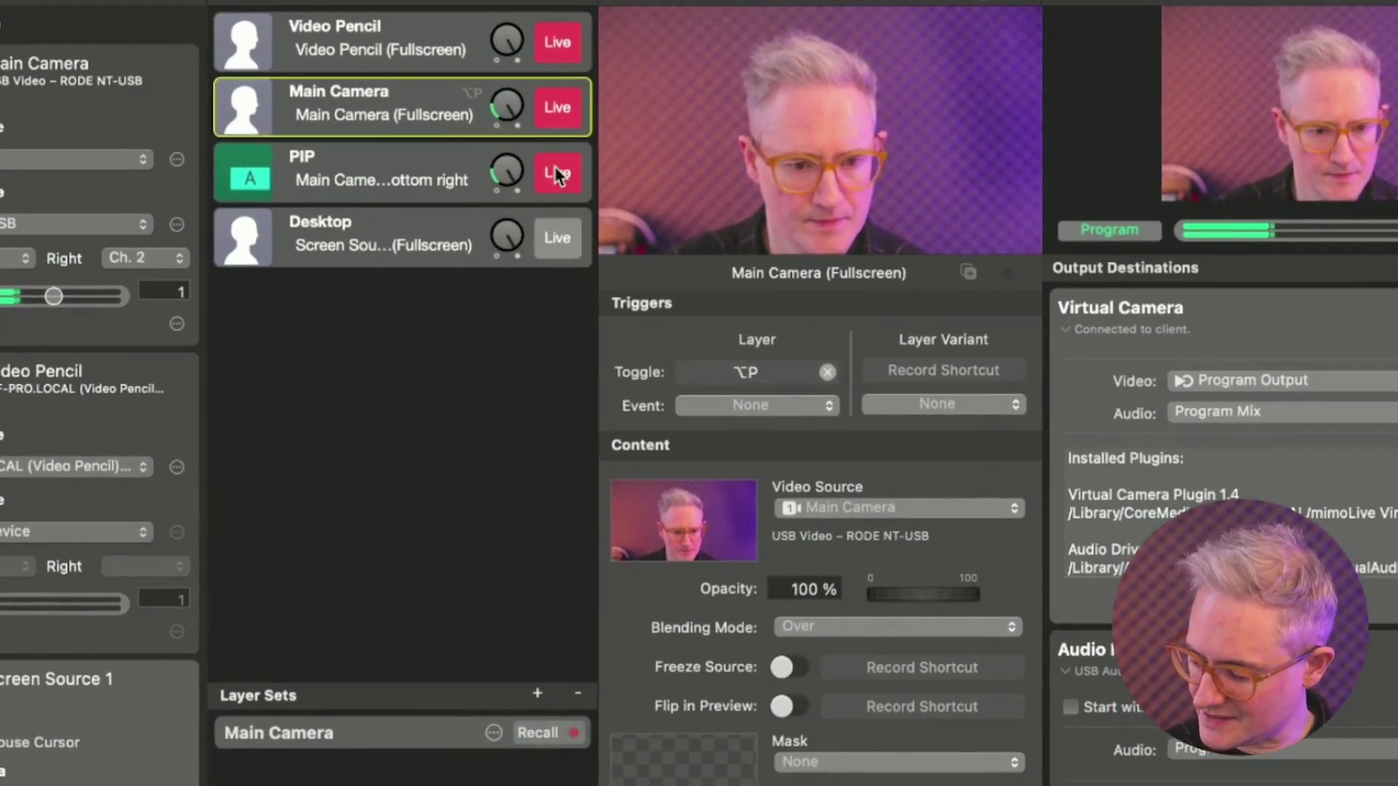
left_click(560, 238)
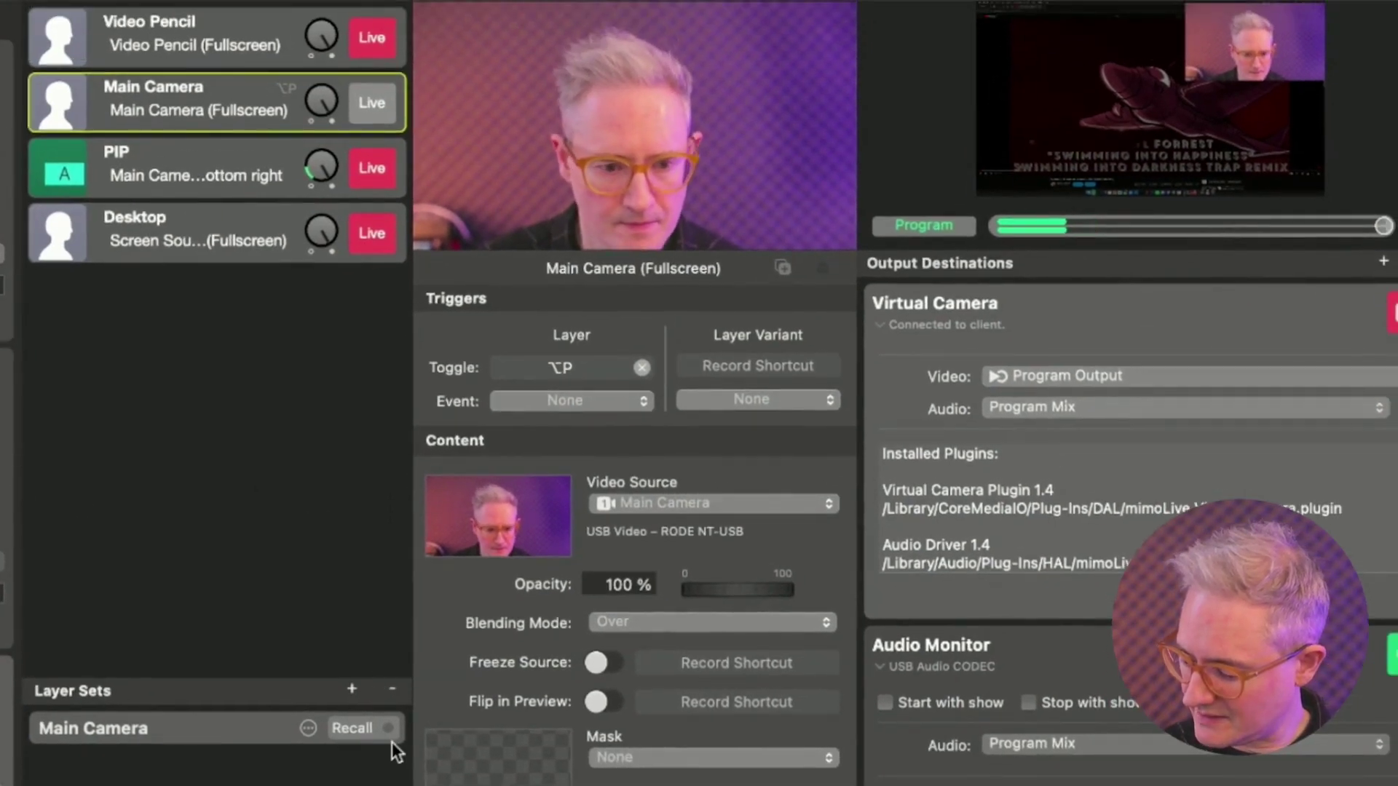
Add another layer set and rename it 'Desktop'
left_click(352, 690)
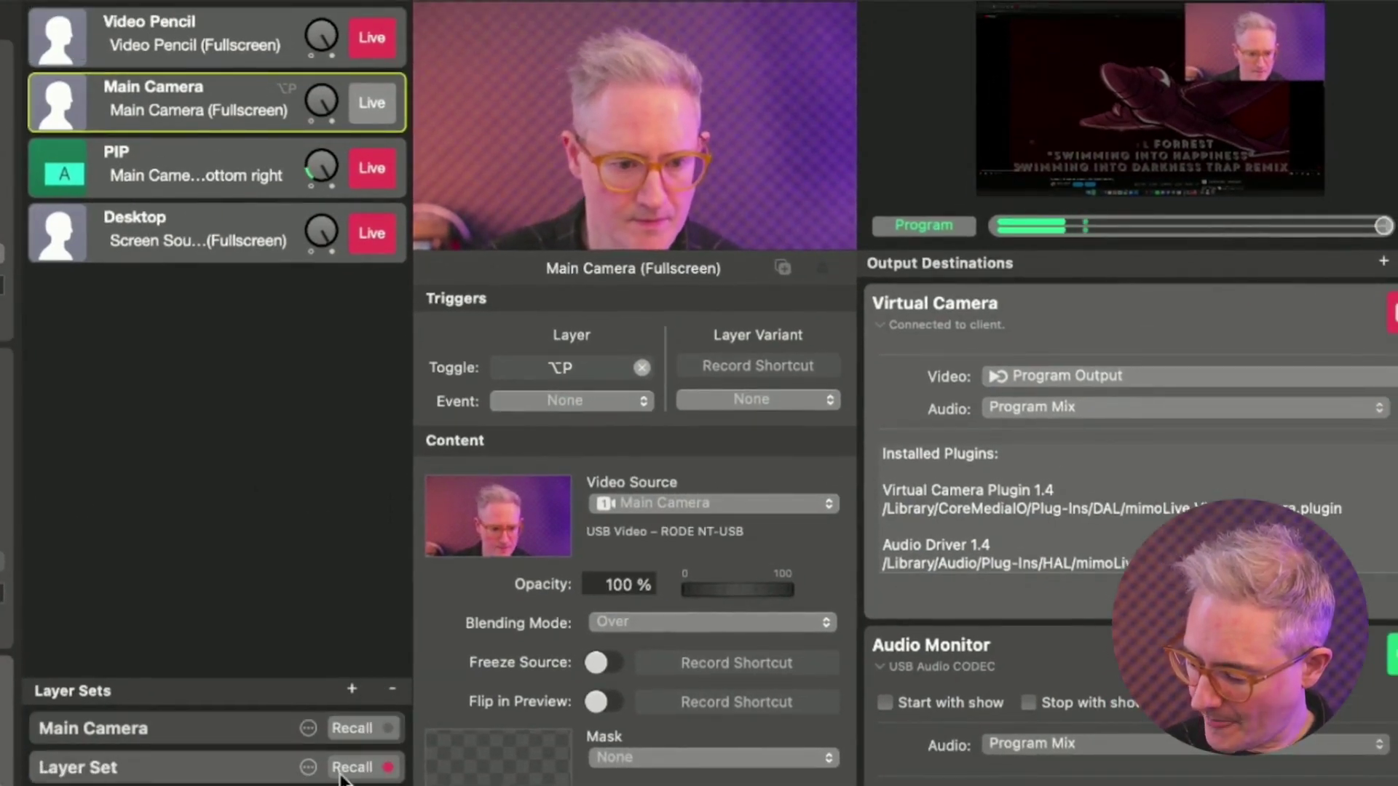
double_click(79, 766)
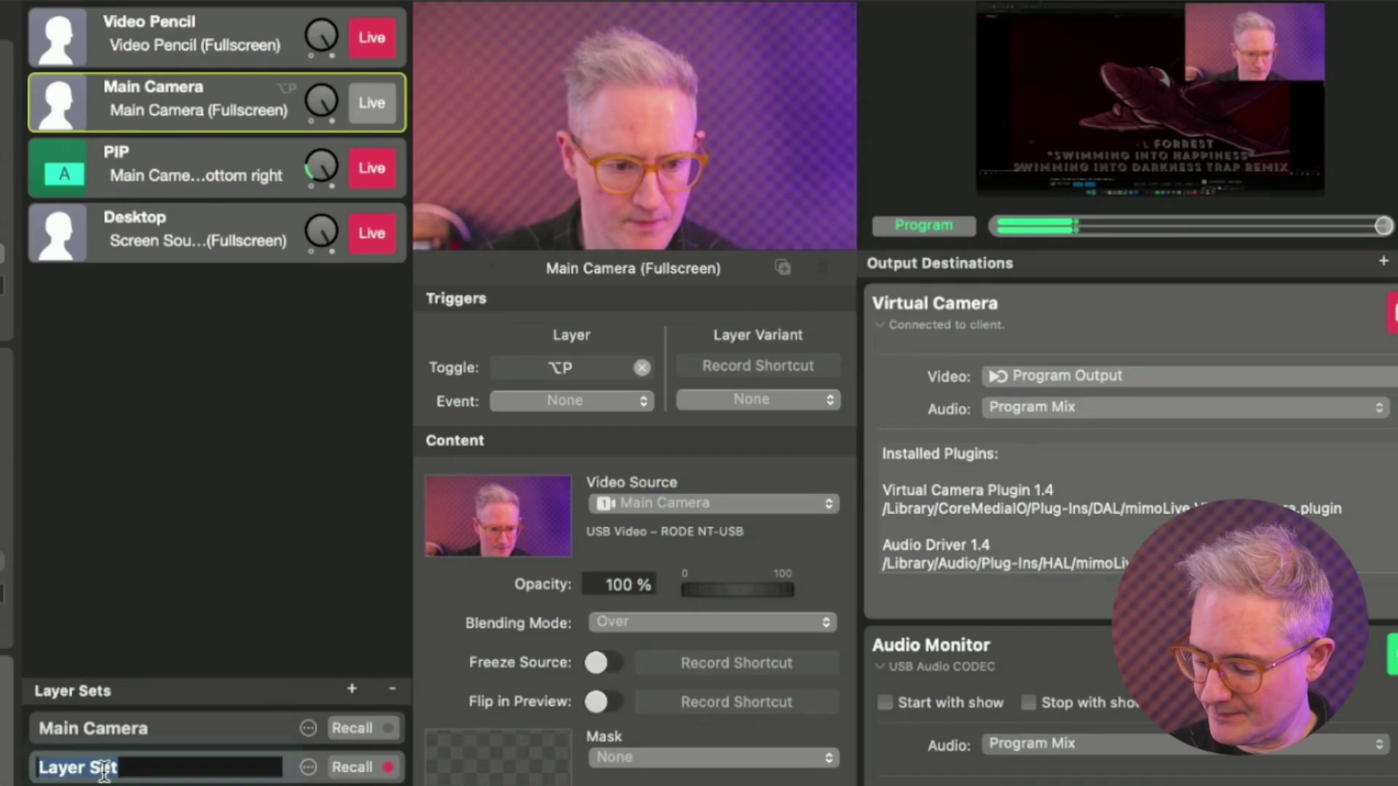
type("Desktop")
key("Return")
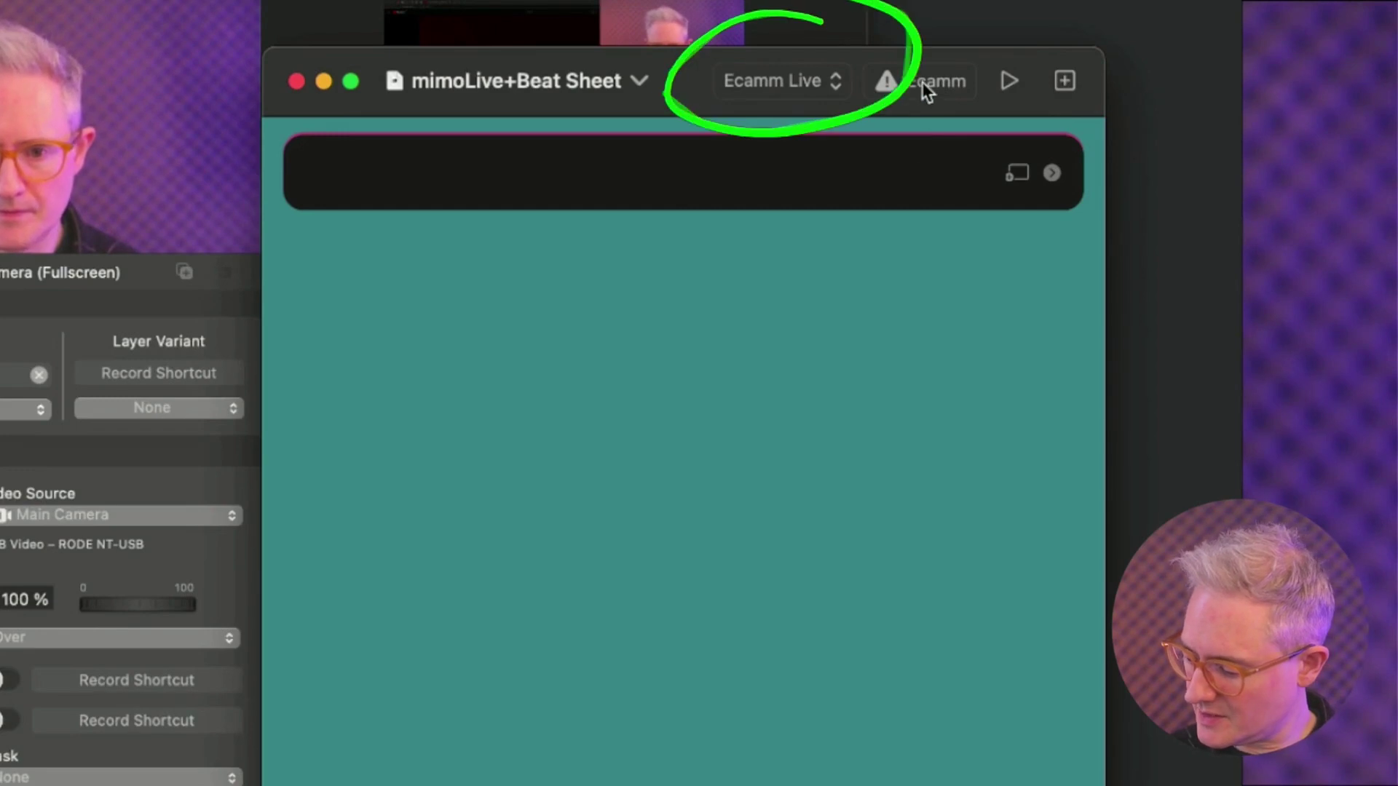
Link the Beat Sheet document to mimoLive's Demo show
left_click(782, 81)
left_click(771, 114)
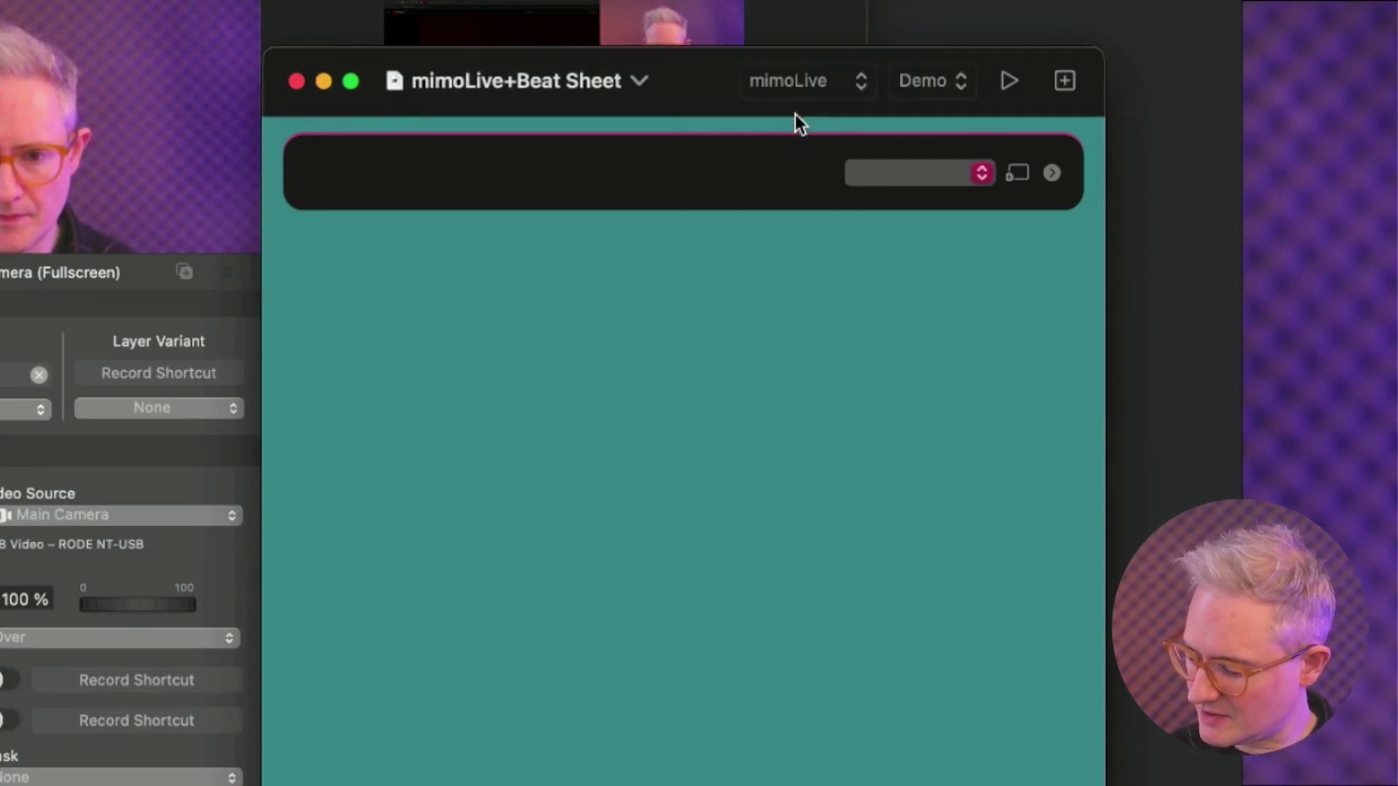
left_click(928, 83)
Cue the 'Hello!' card to the Main Camera layer set and start a second card
left_click(945, 176)
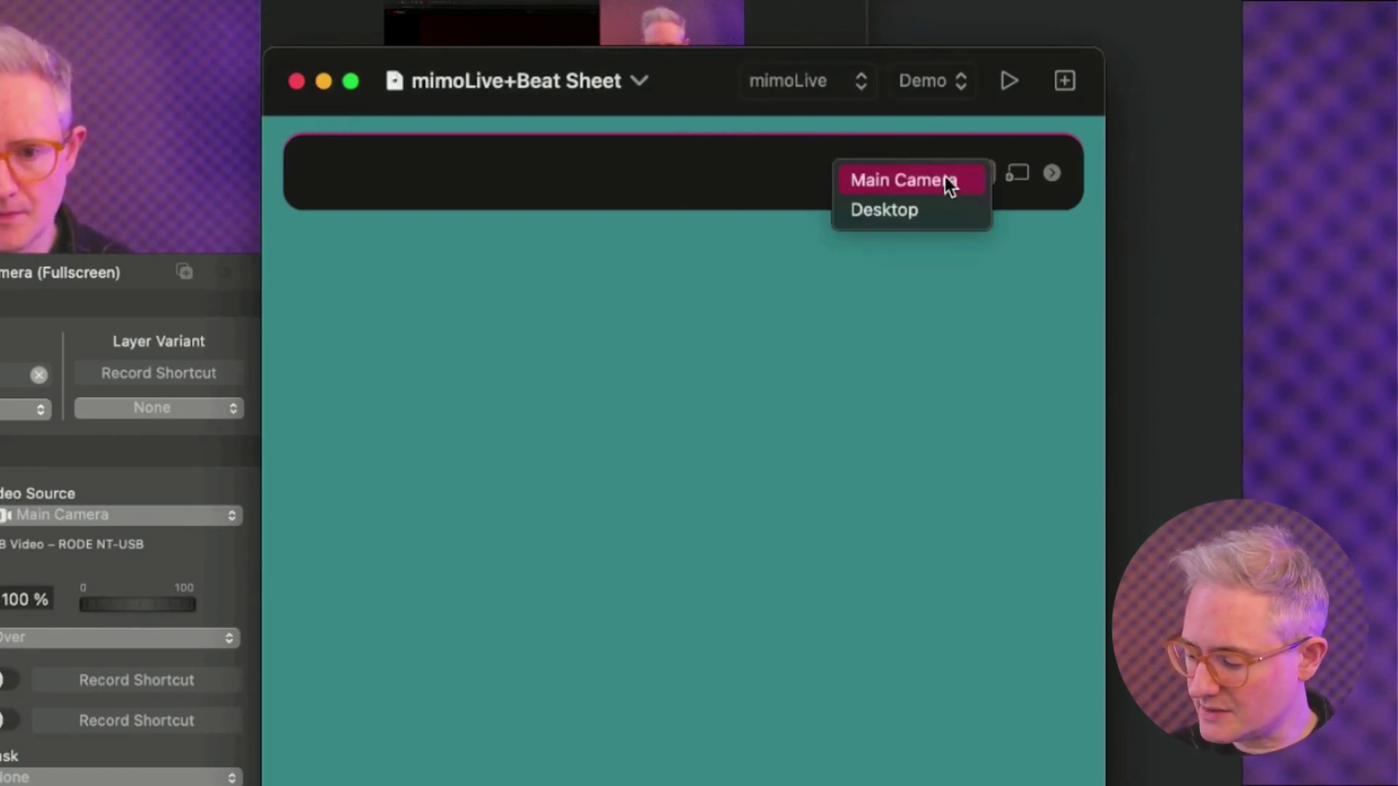
left_click(936, 179)
left_click(634, 172)
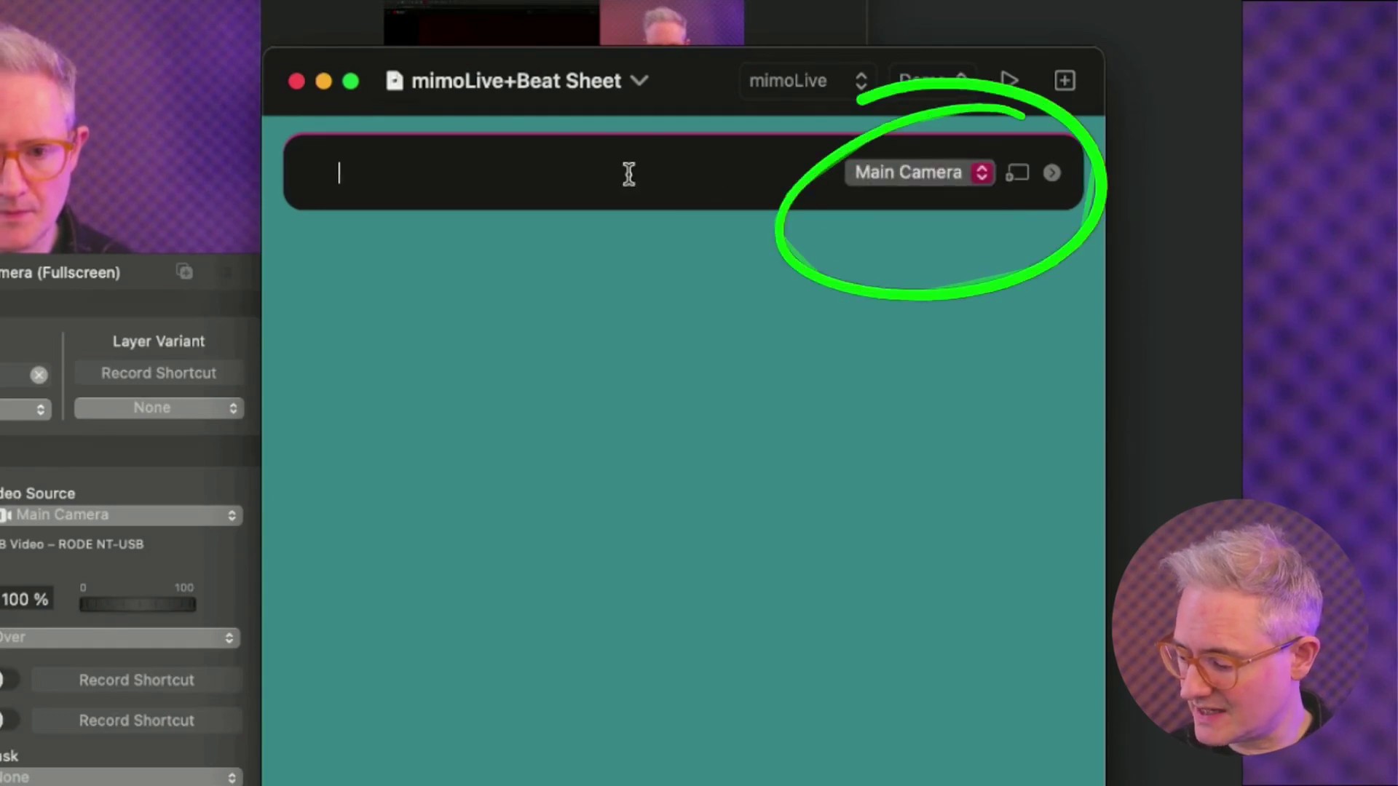
type("Hello!")
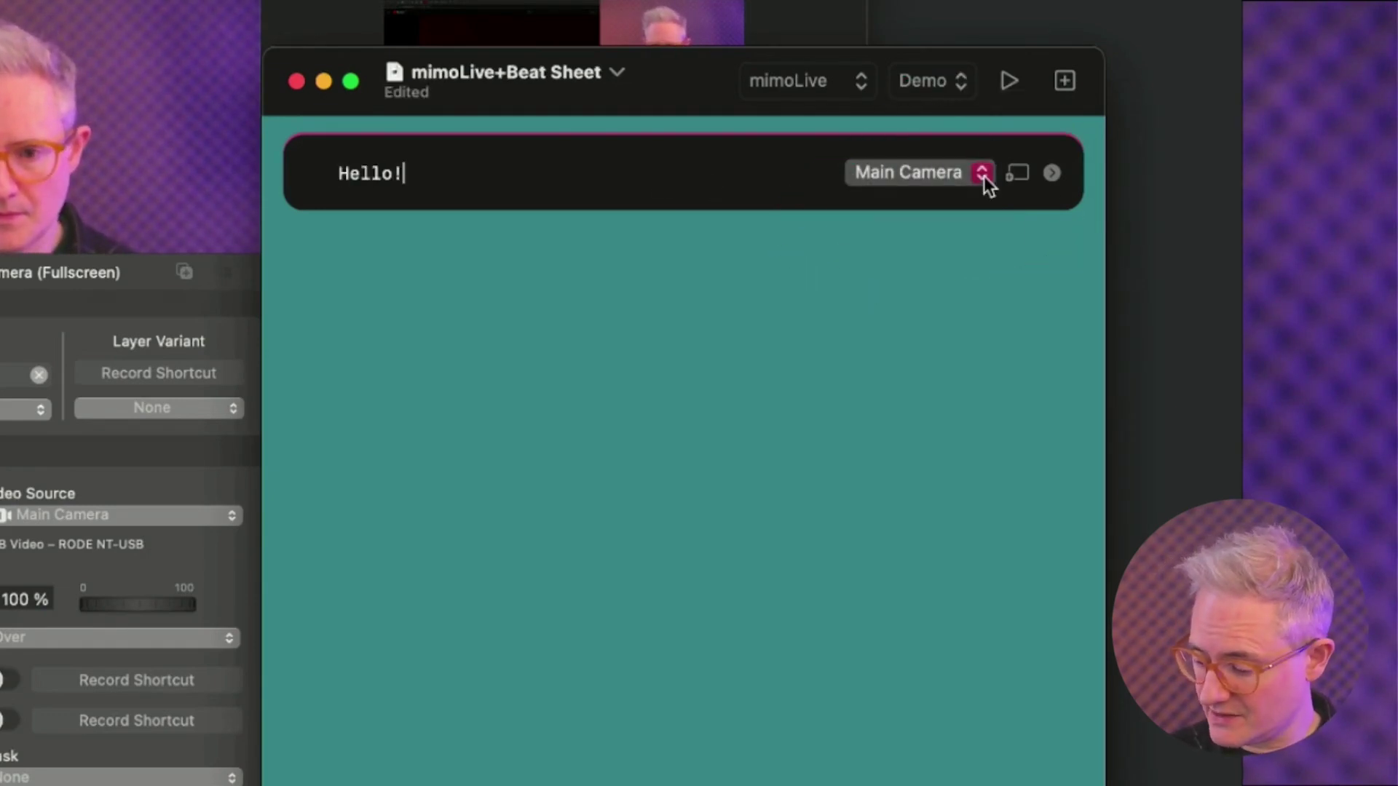
key("Return")
type("And here is my desktop")
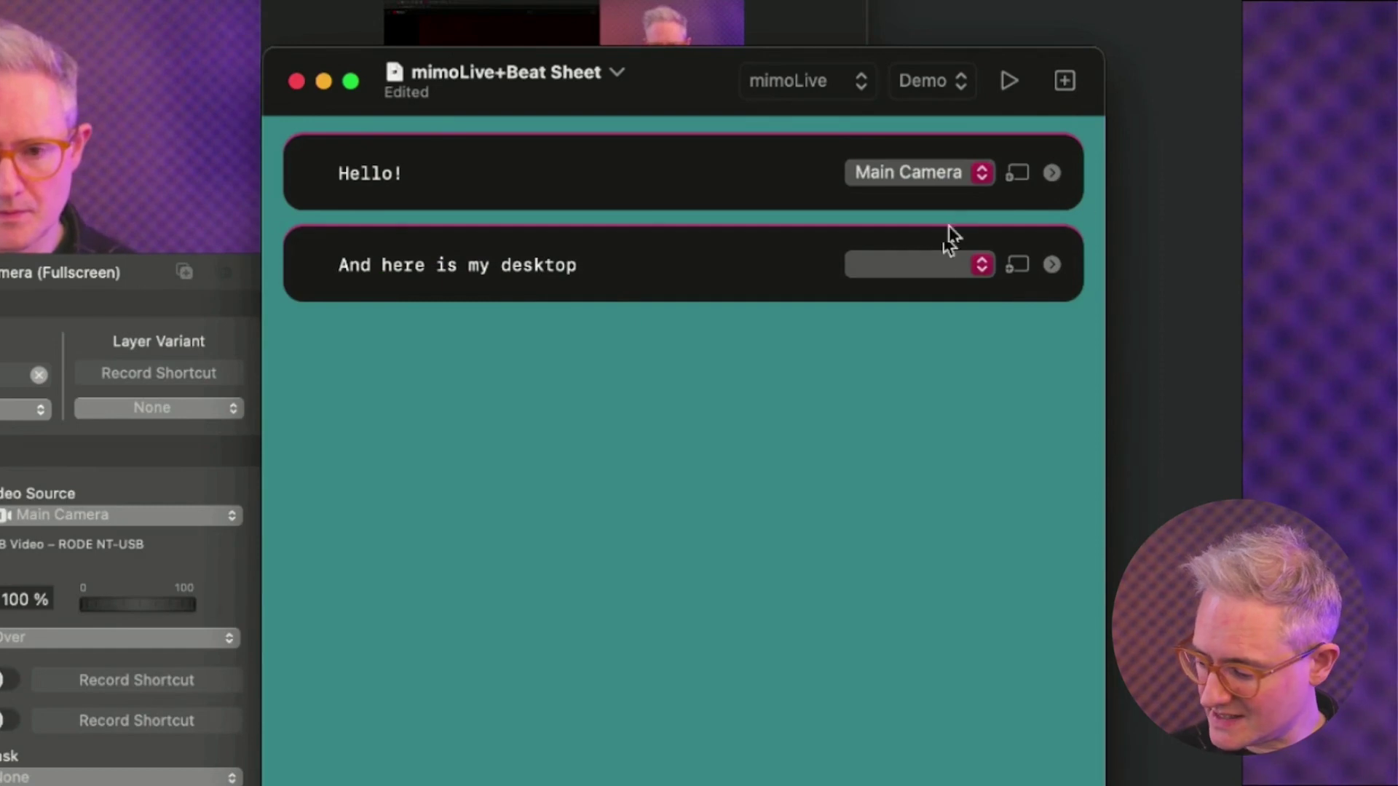
Cue the second card to the Desktop layer set and start the presentation
left_click(918, 265)
left_click(905, 301)
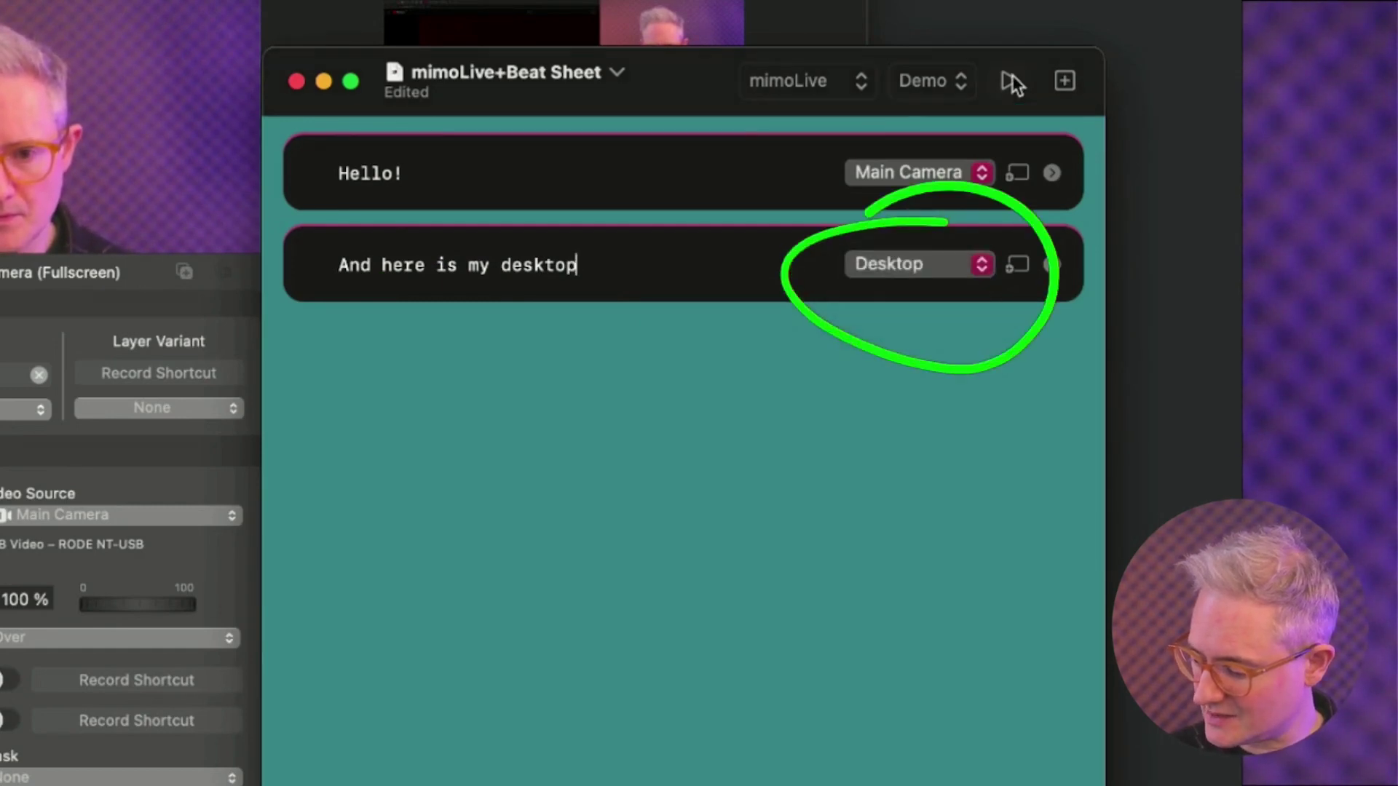
left_click(1011, 76)
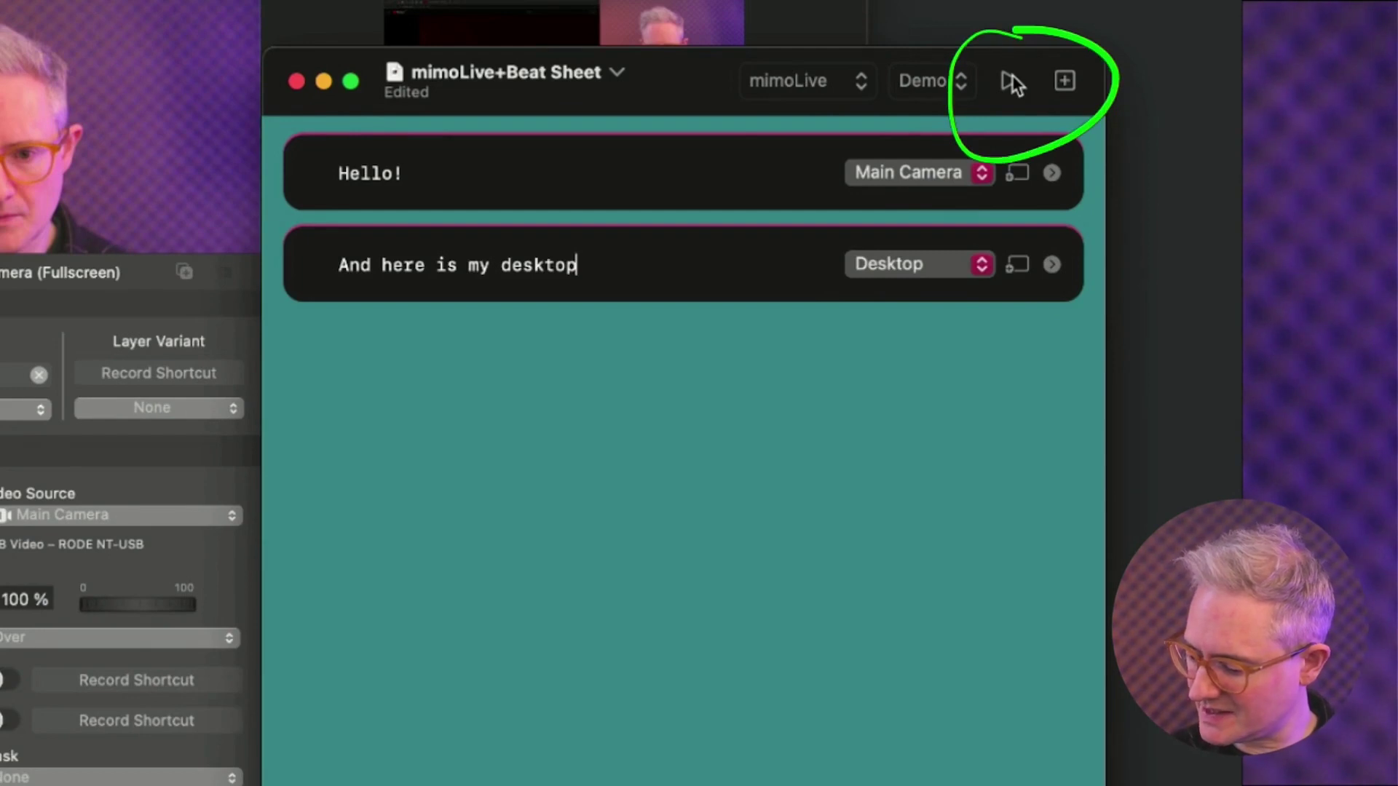
left_click(1012, 78)
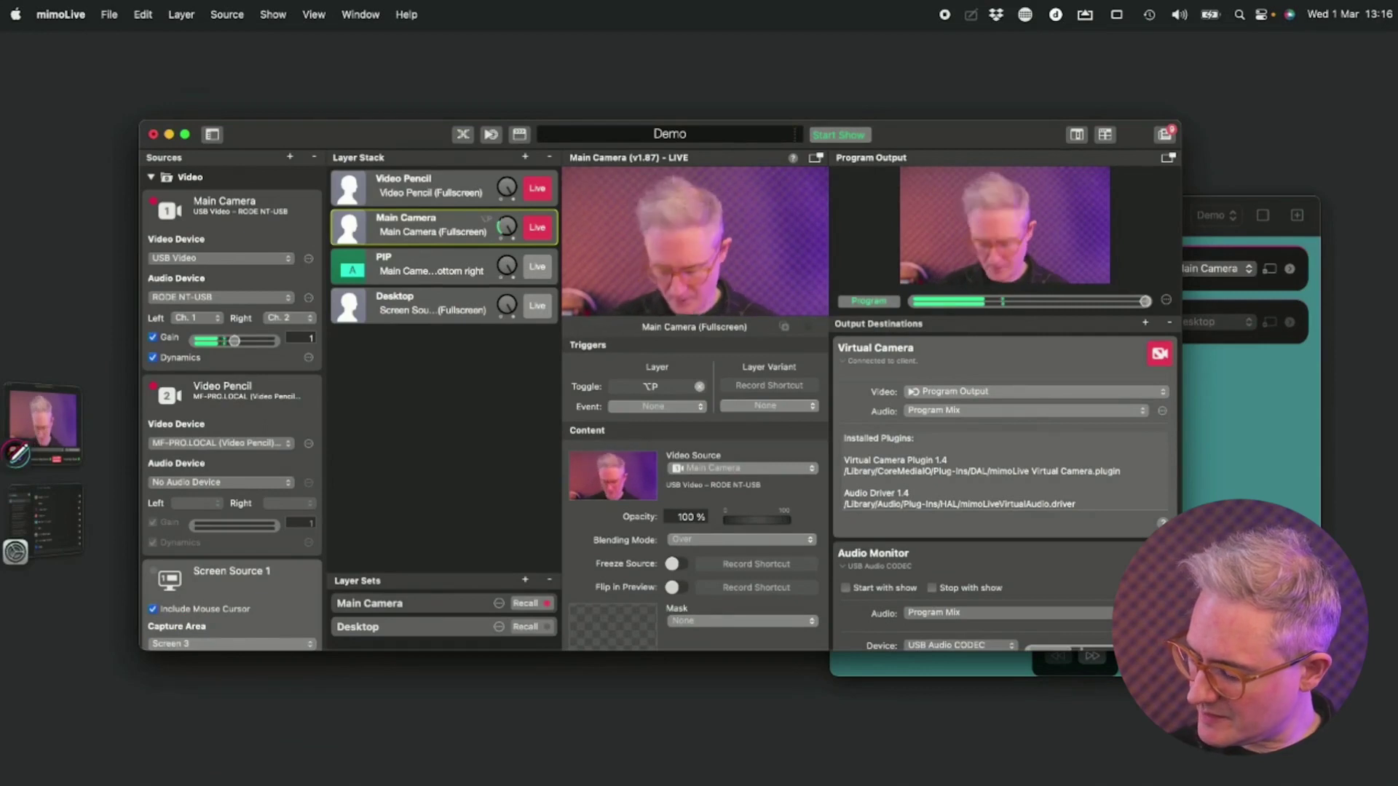
Move the mimoLive window aside, using the D key to toggle the desktop cue
key("d")
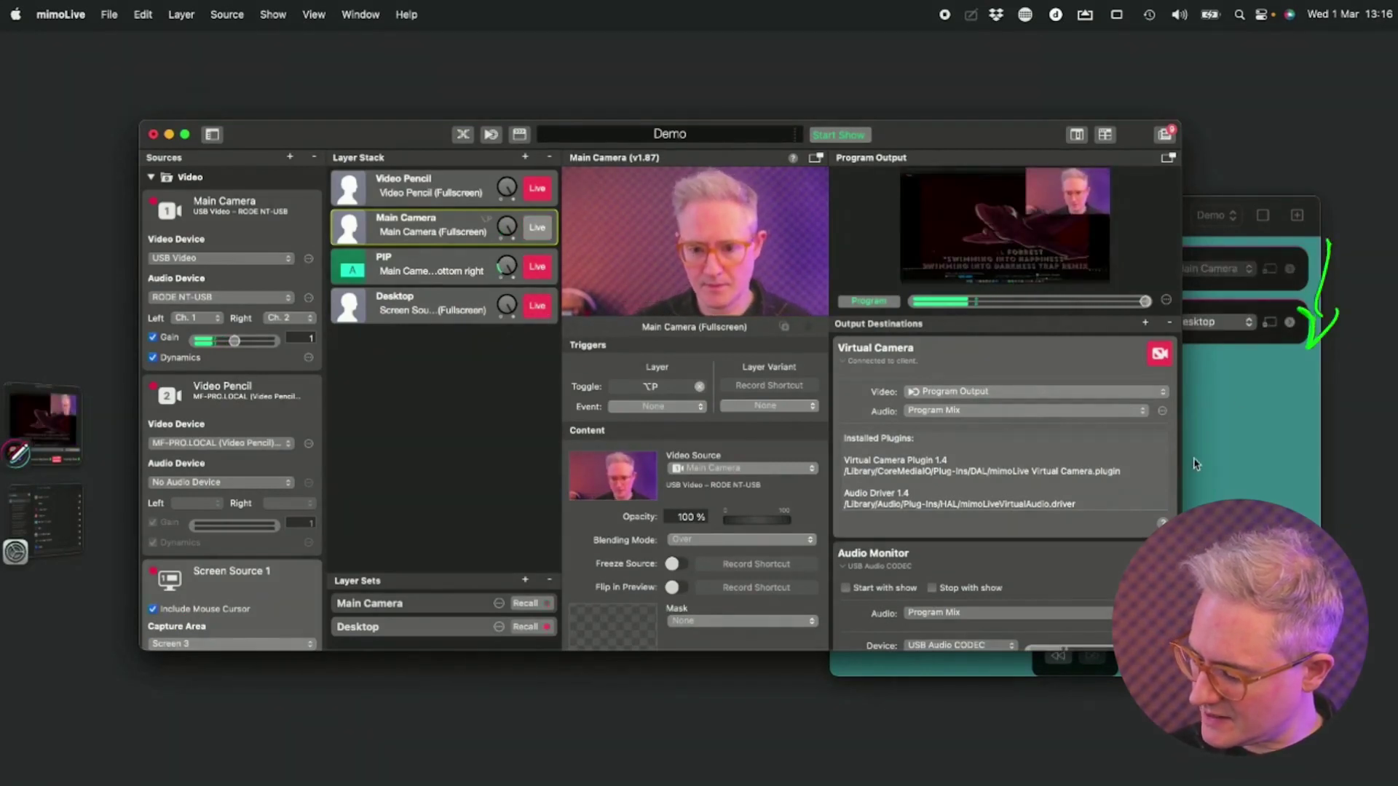
left_click_drag(975, 146, 719, 180)
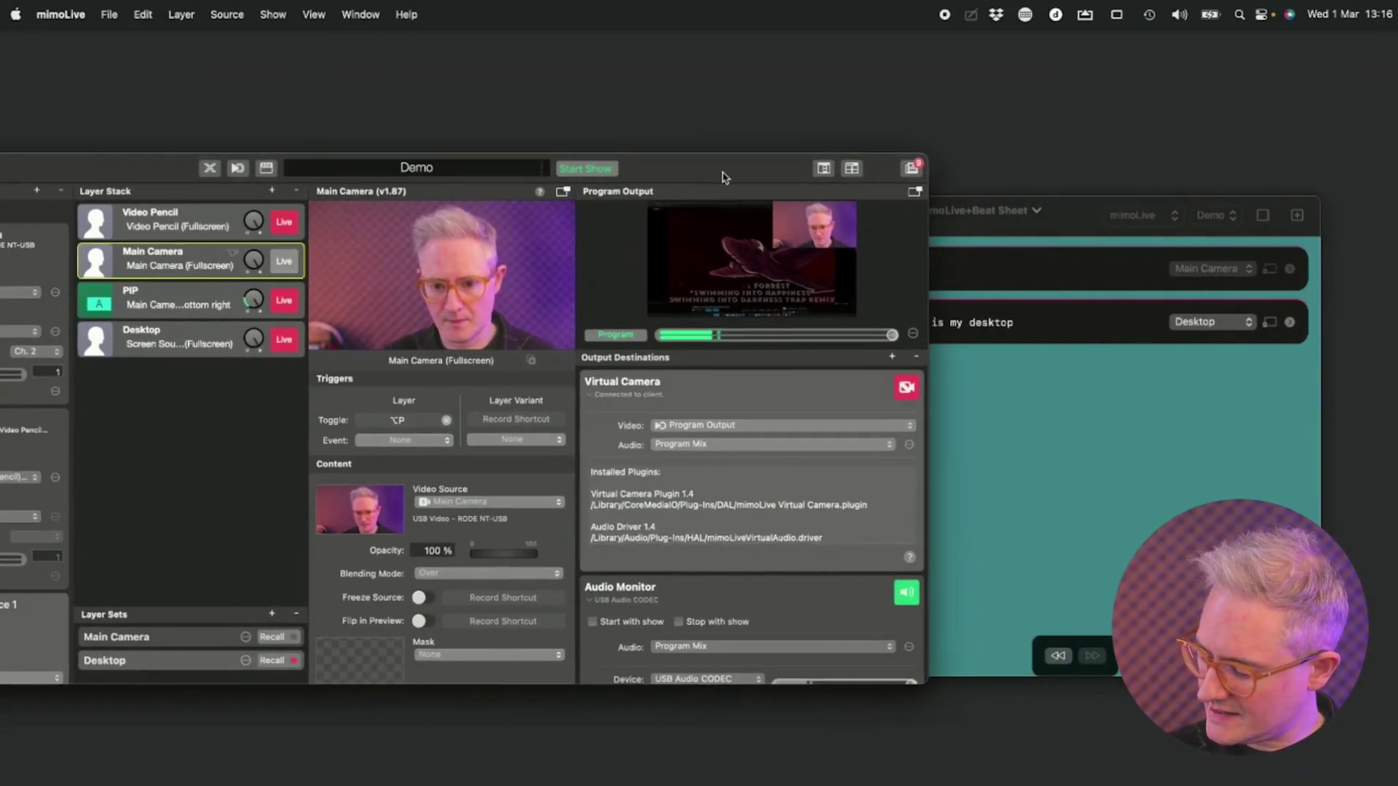
key("d")
Step back to the 'Hello!' camera card, then forward to the desktop card
left_click(1057, 655)
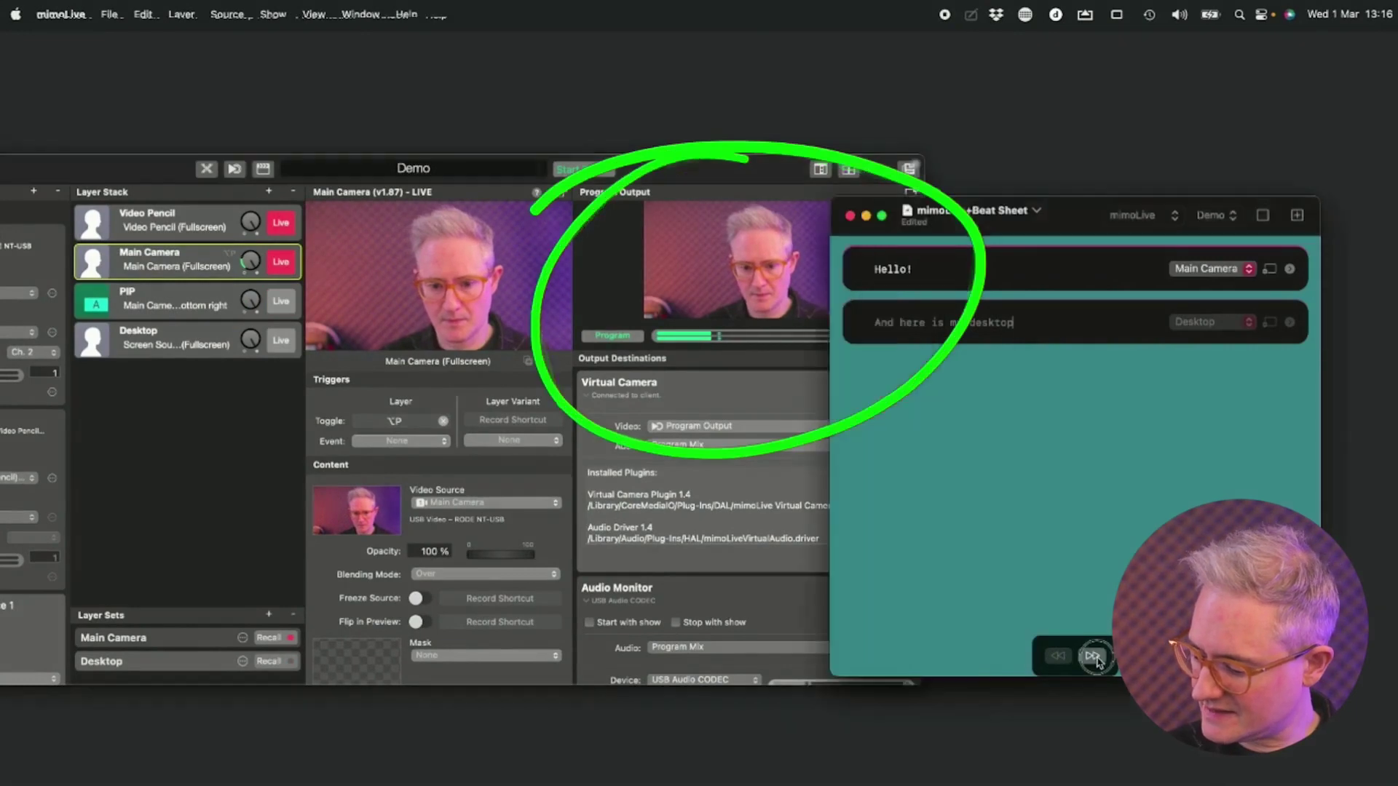
left_click(1056, 658)
left_click(1090, 655)
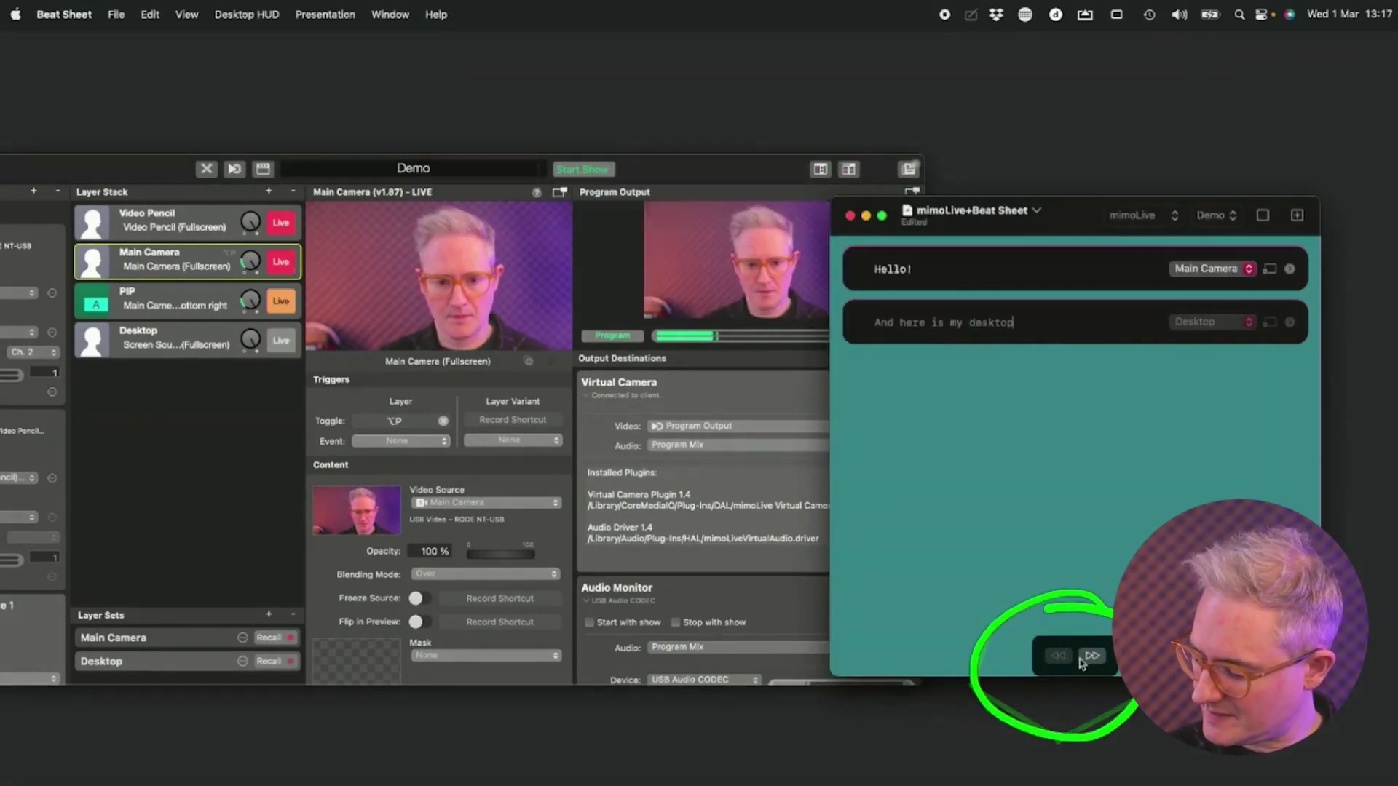
left_click(1093, 657)
left_click(1092, 656)
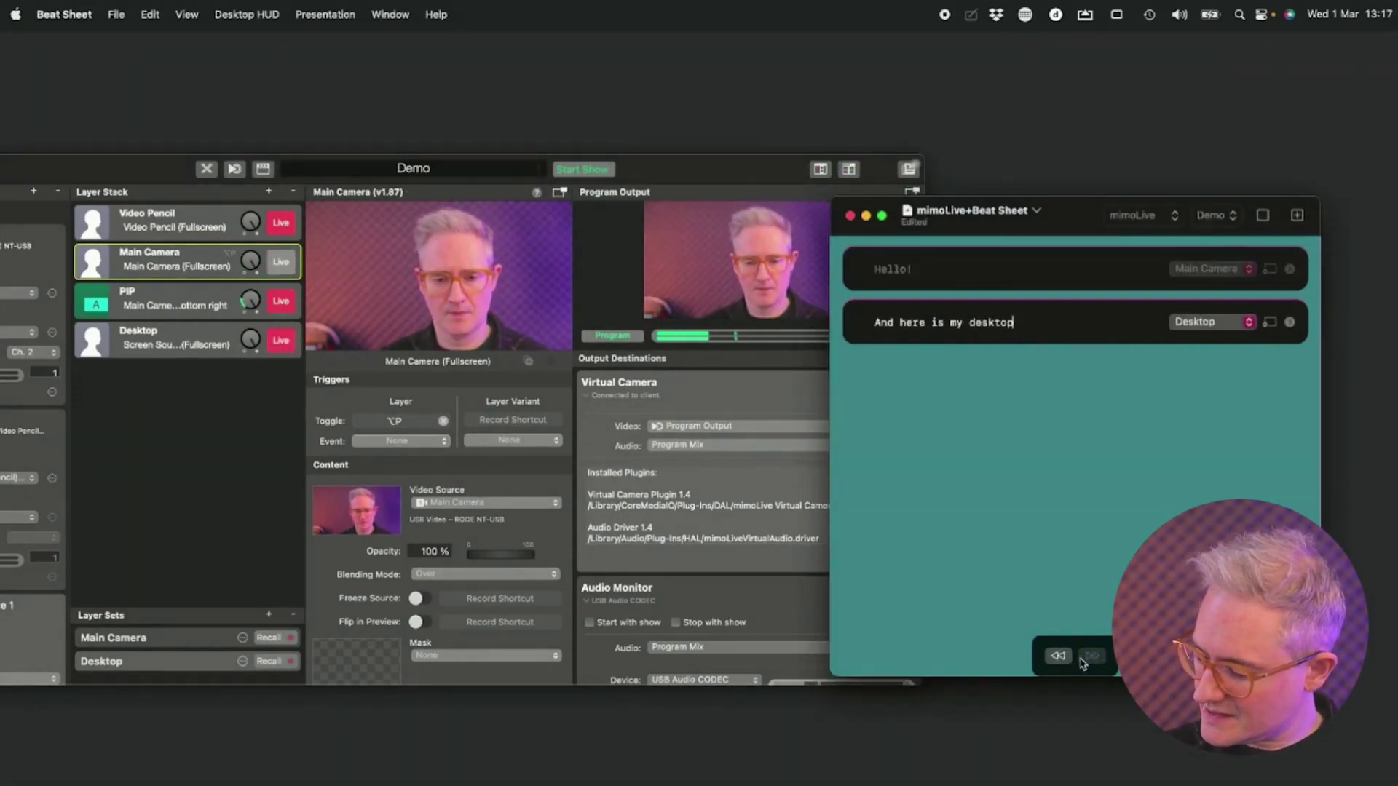